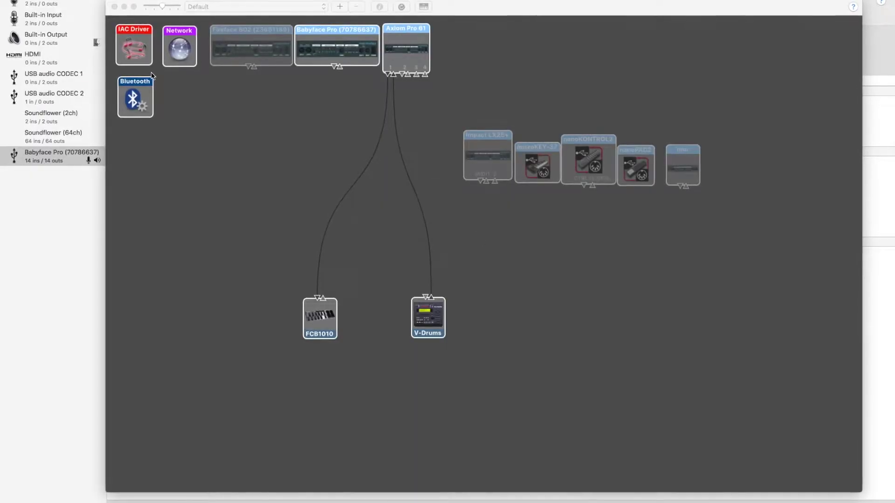
- Take the IAC Driver offline and back online in its properties window, then close it
double_click(135, 47)
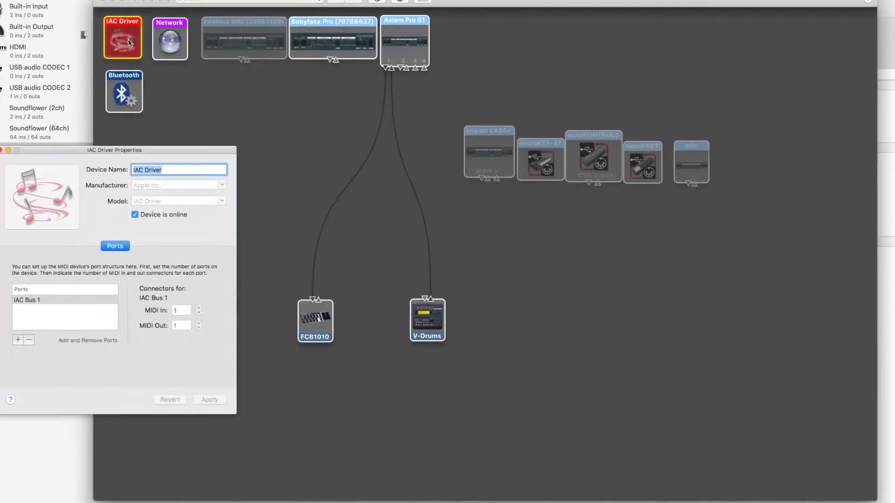
left_click_drag(122, 149, 405, 113)
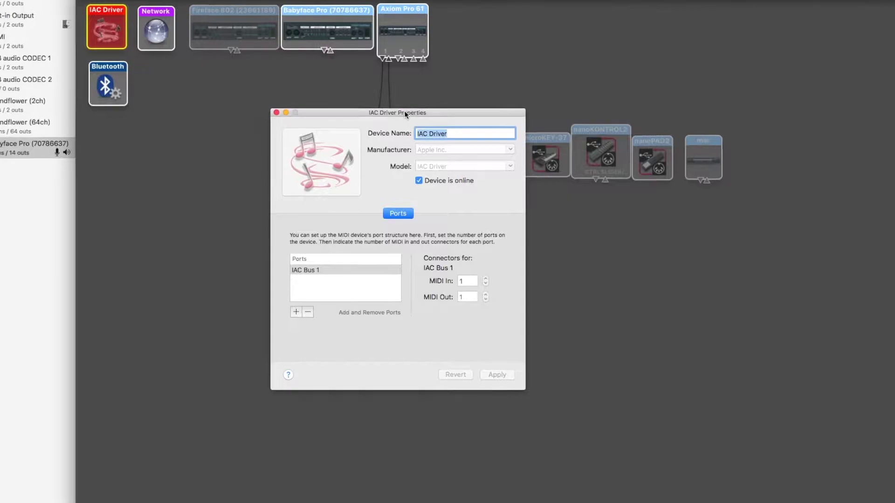
left_click(417, 179)
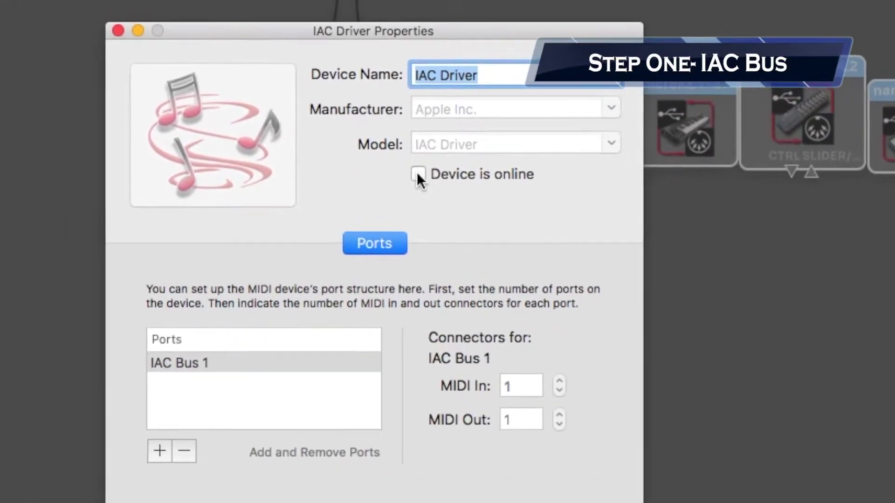
left_click(417, 174)
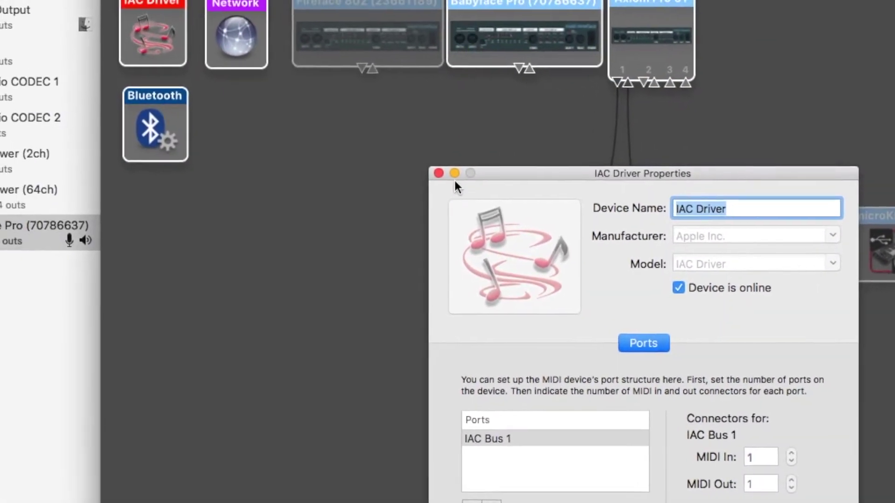
left_click(439, 173)
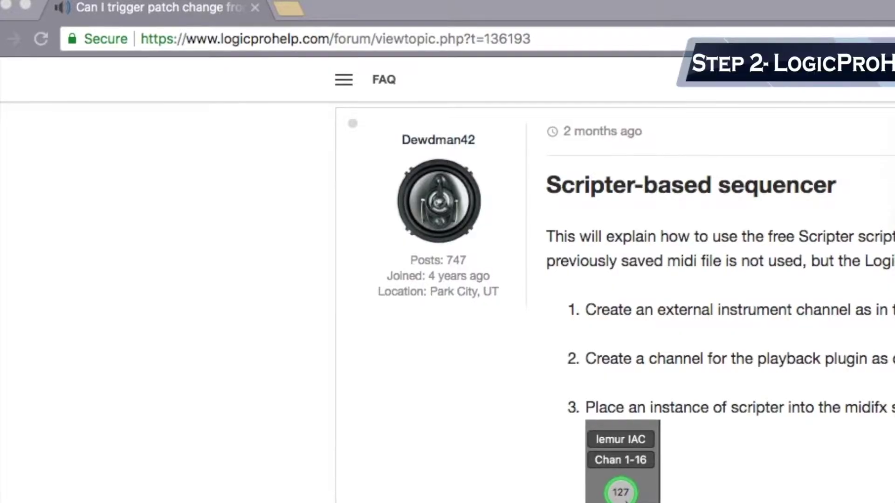
- Scroll through the concert and review the Patch List action options without changing anything
scroll(606, 279, "down", 4)
scroll(606, 280, "up", 4)
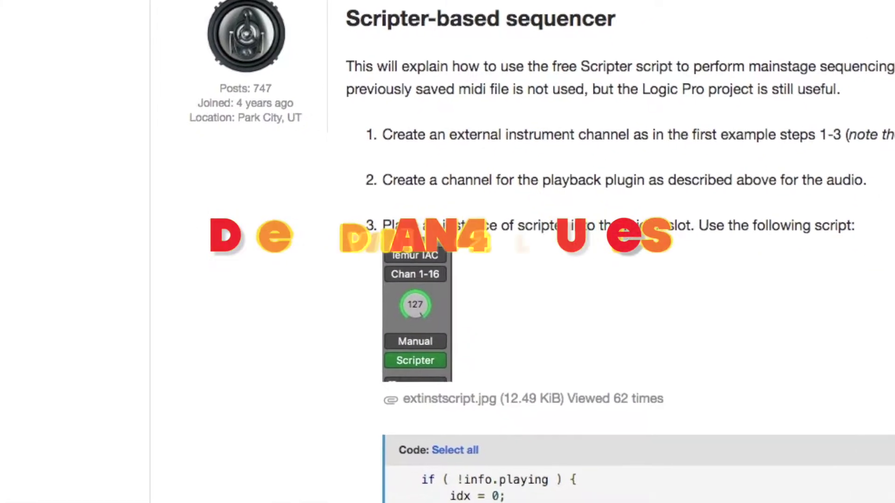
scroll(639, 484, "down", 6)
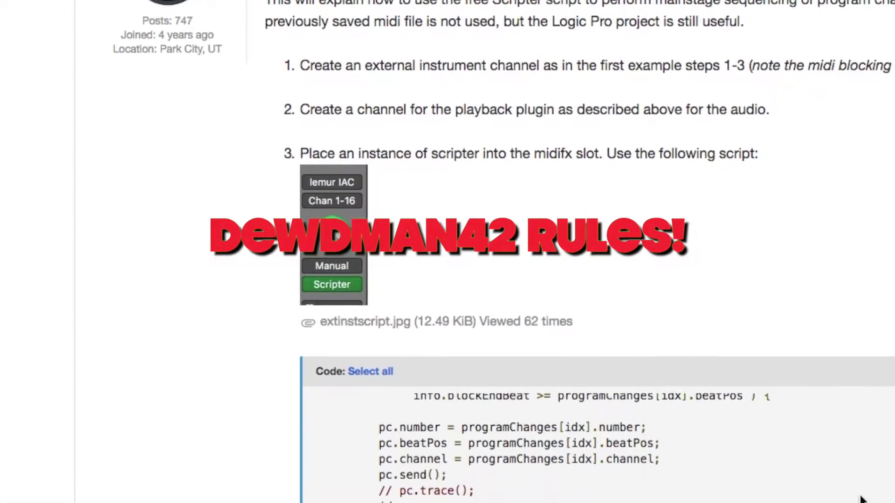
scroll(811, 459, "down", 2)
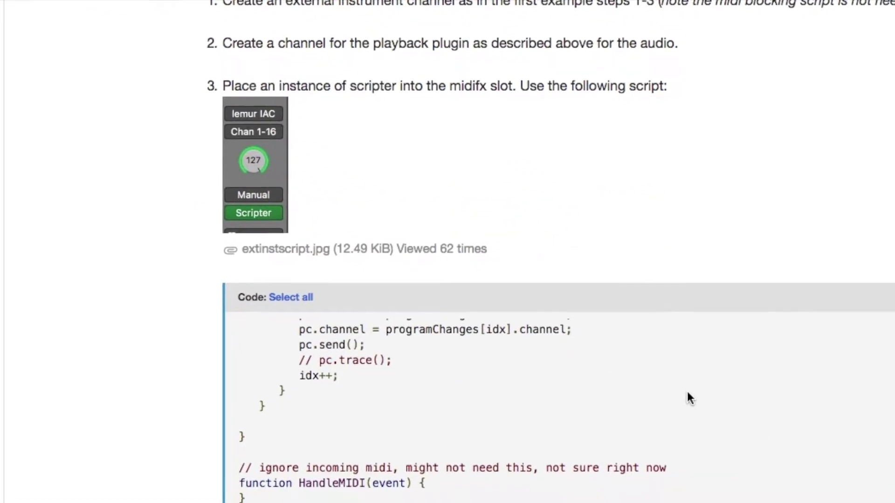
scroll(686, 389, "up", 10)
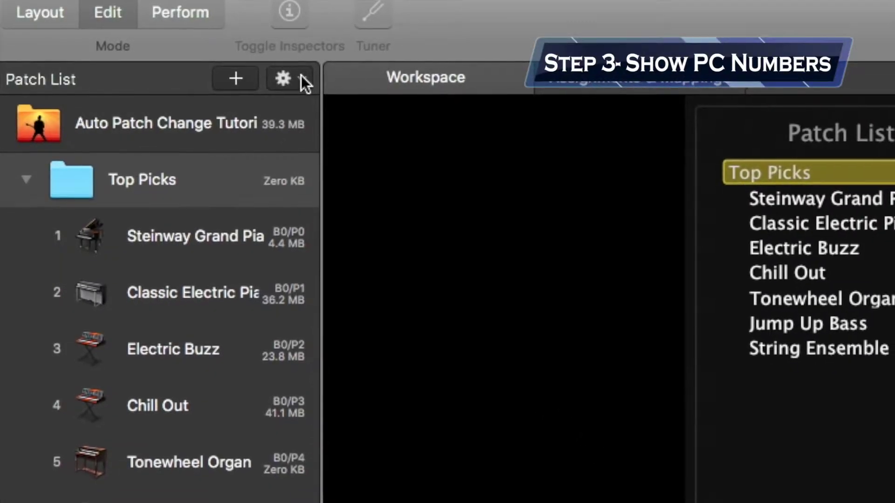
left_click(291, 70)
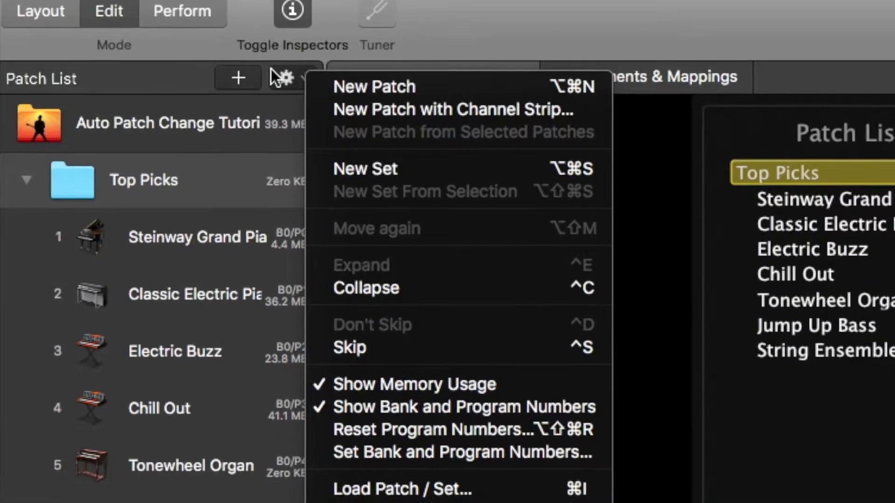
left_click(183, 19)
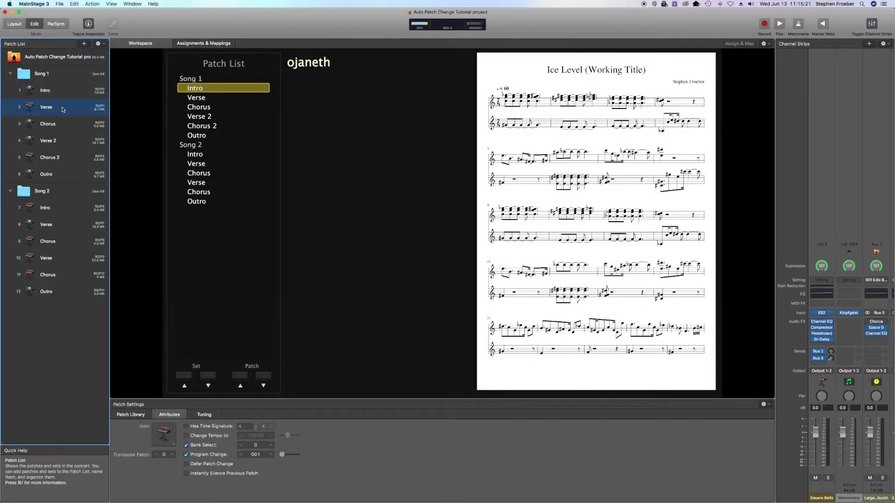
- Create the Ext. Inst 1 strip with MIDI input None, output IAC Bus 1, stereo format
left_click(64, 125)
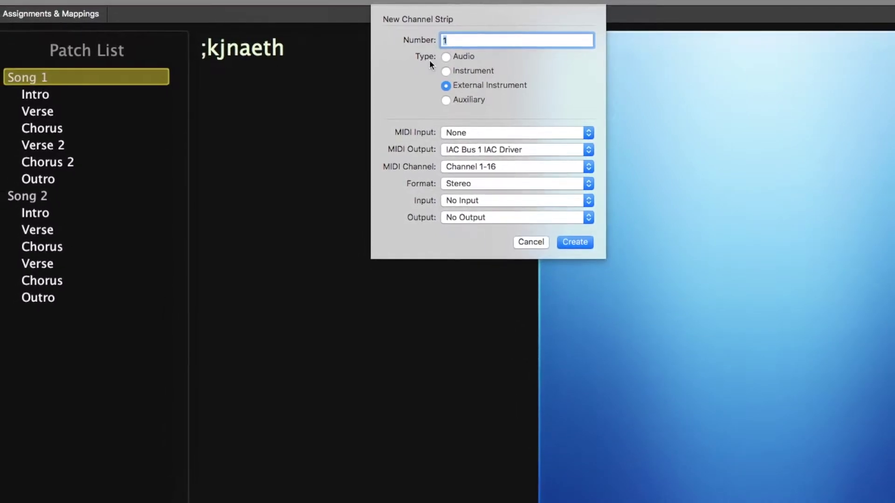
left_click(515, 131)
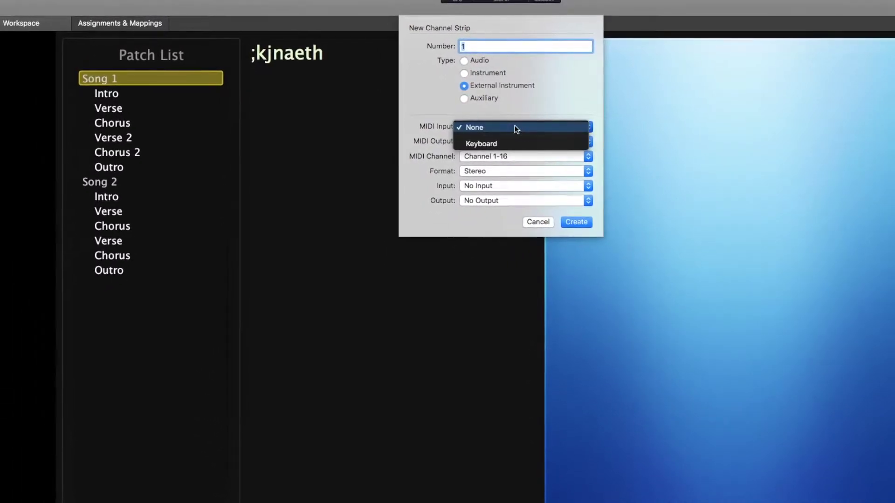
left_click(519, 127)
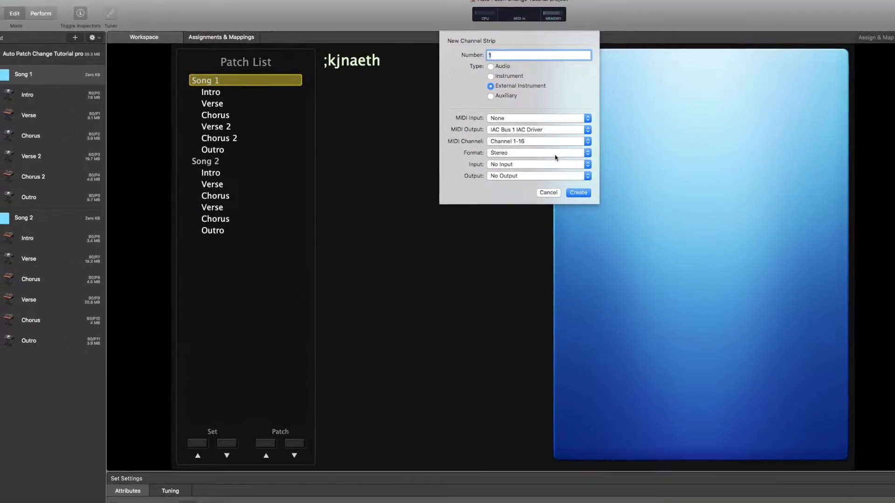
left_click(537, 158)
left_click(557, 154)
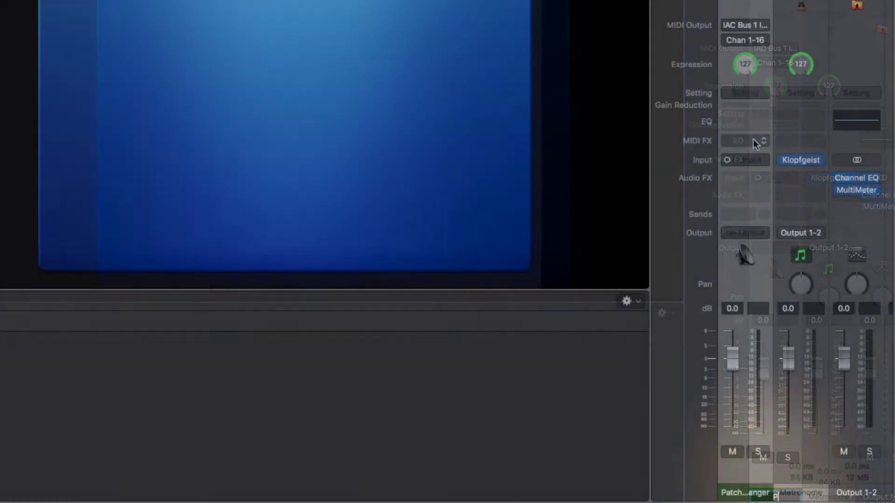
- Insert Scripter as the strip's MIDI effect and replace its default script with the forum program-change script
left_click(753, 139)
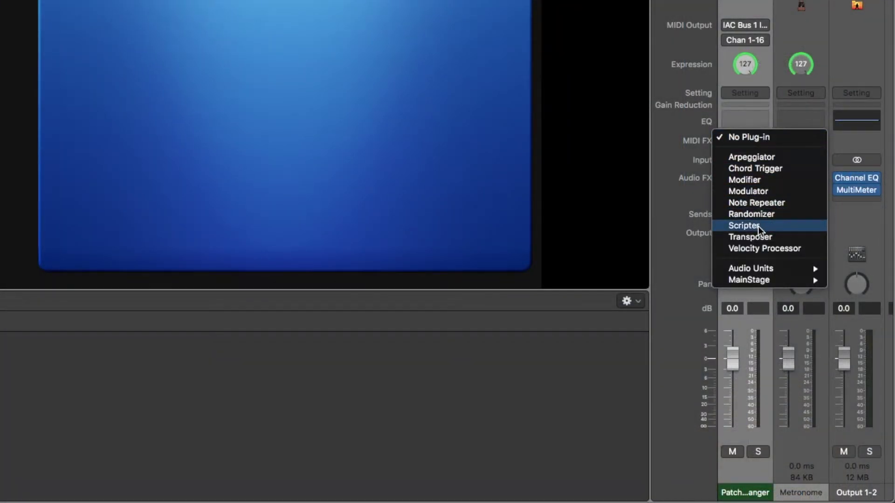
left_click(758, 225)
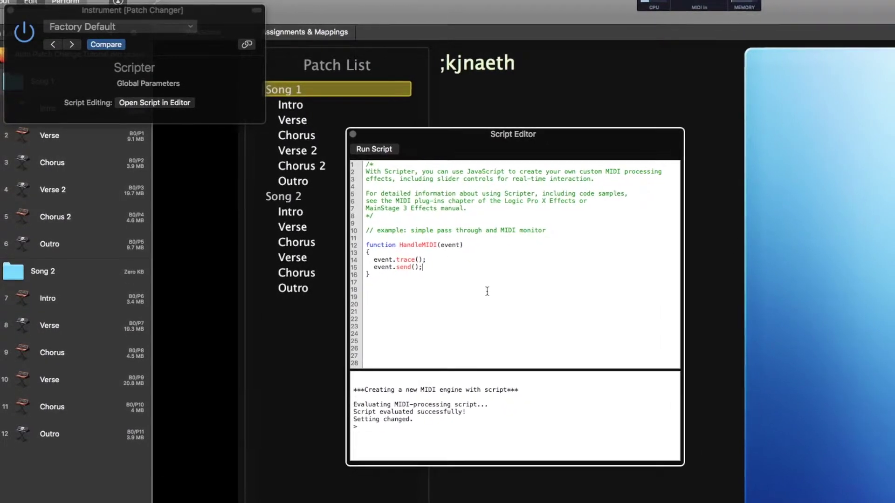
key("super+a")
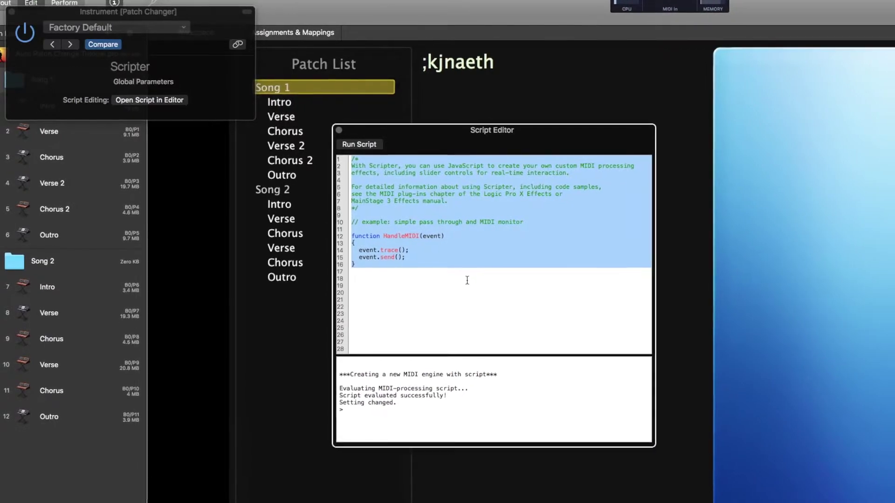
key("super+v")
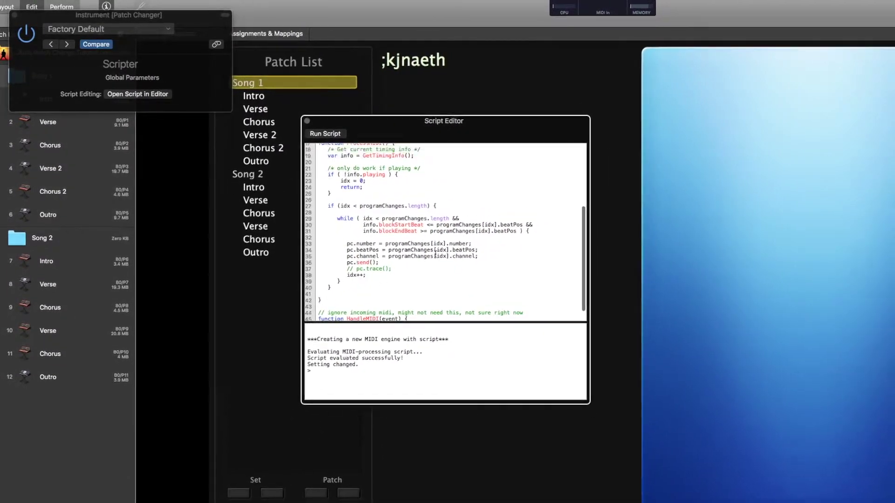
scroll(440, 257, "up", 6)
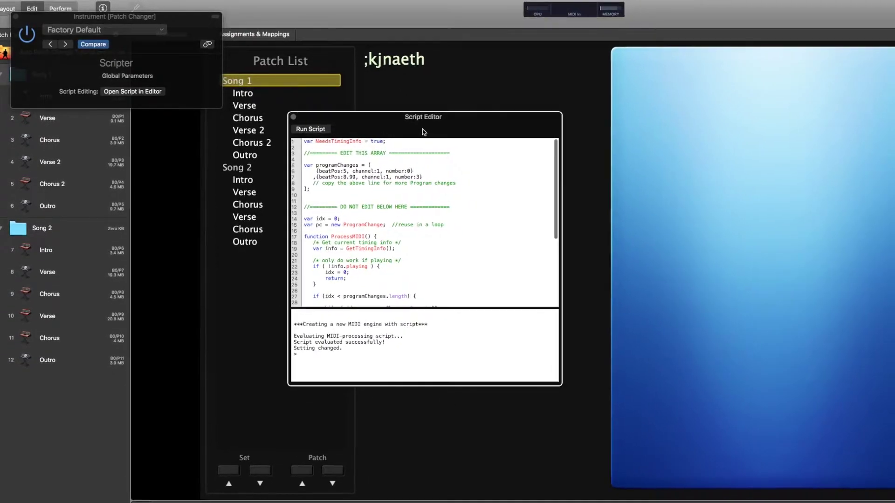
left_click_drag(422, 130, 374, 129)
- Save the Scripter setting under the existing name 'Timed Patch Changer'
left_click(114, 30)
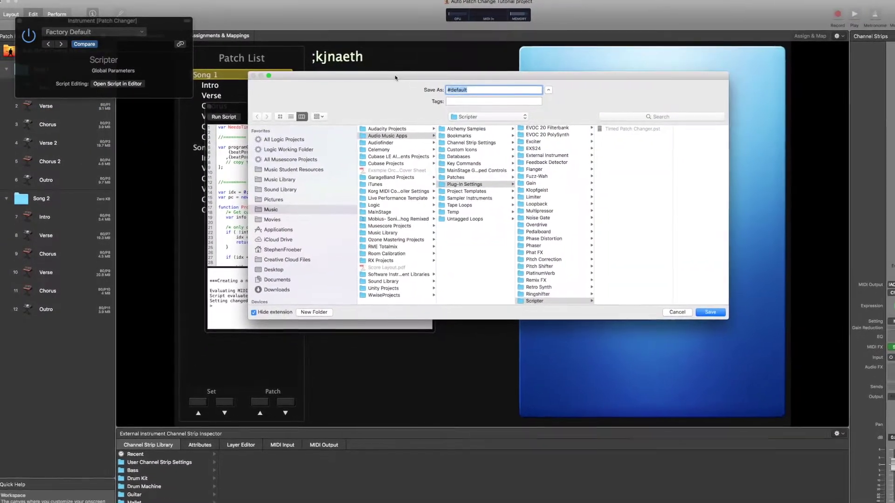
left_click(411, 89)
left_click_drag(411, 88, 416, 98)
left_click(527, 102)
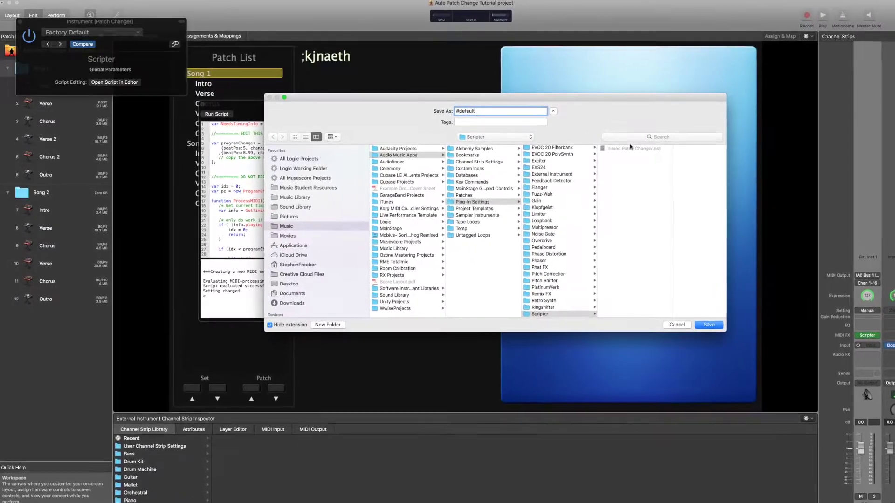
left_click(630, 148)
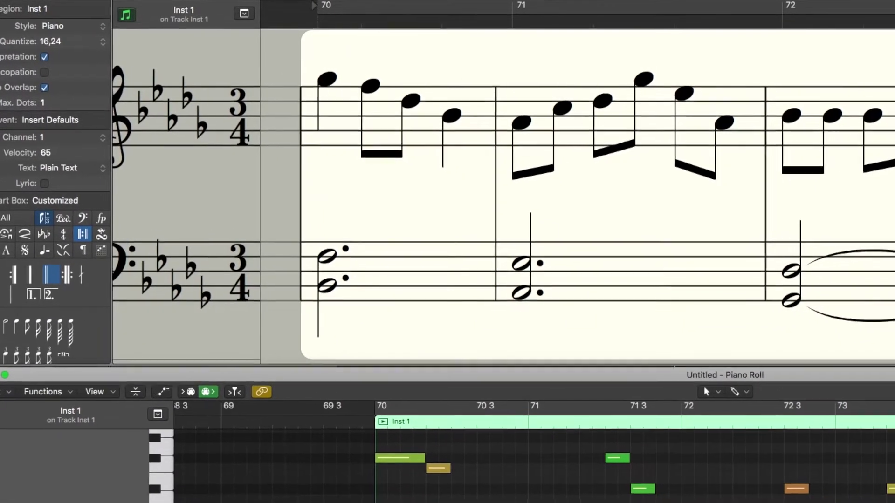
- Turn on cycle over the bars, play, then restart playback to resend program changes 1–3
left_click(861, 414)
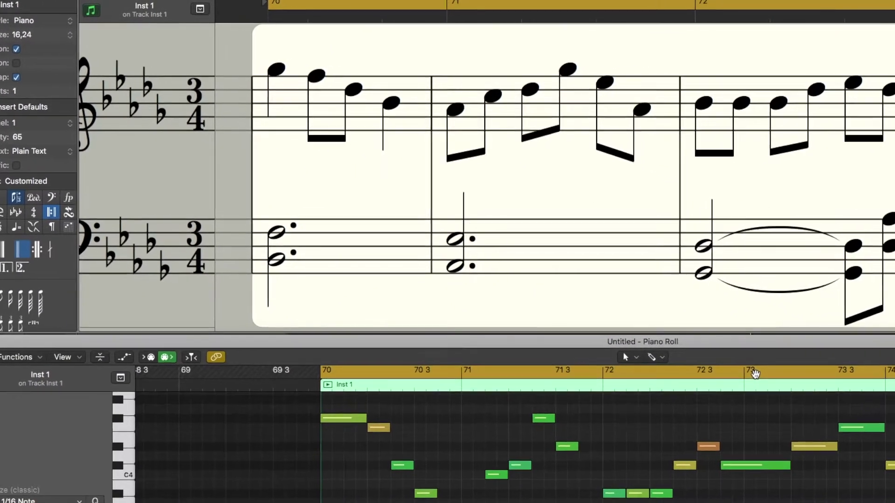
key("space")
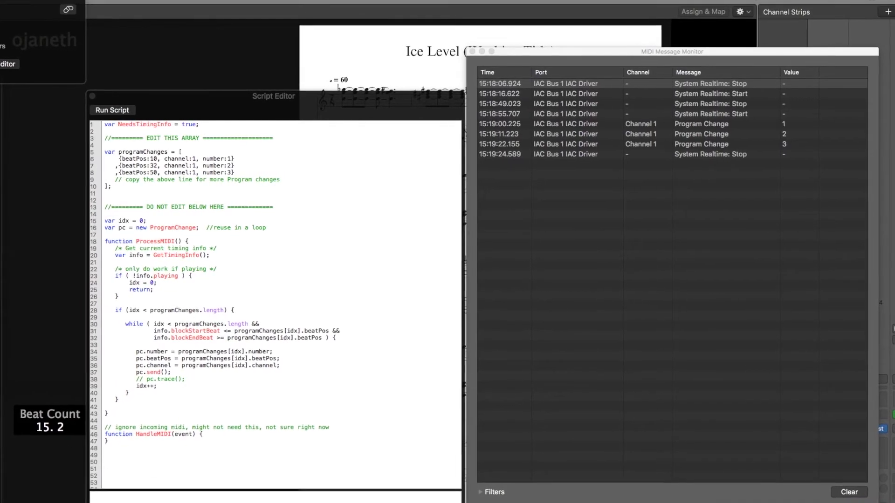
key("space")
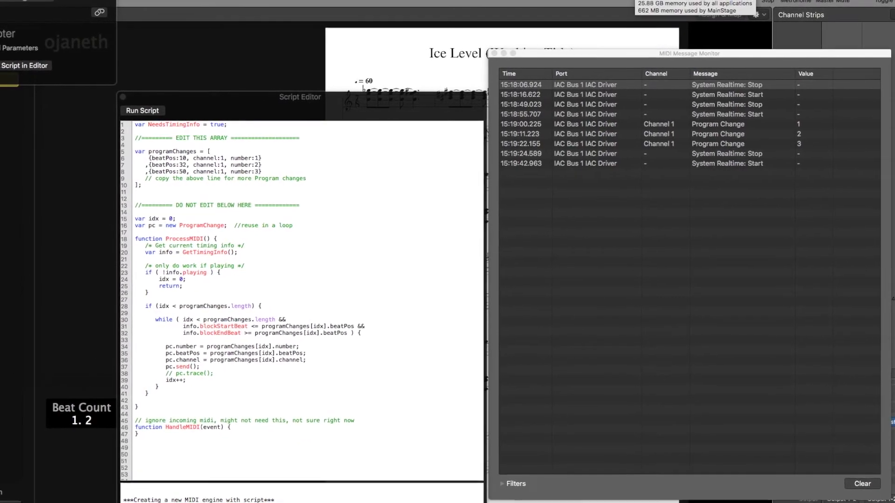